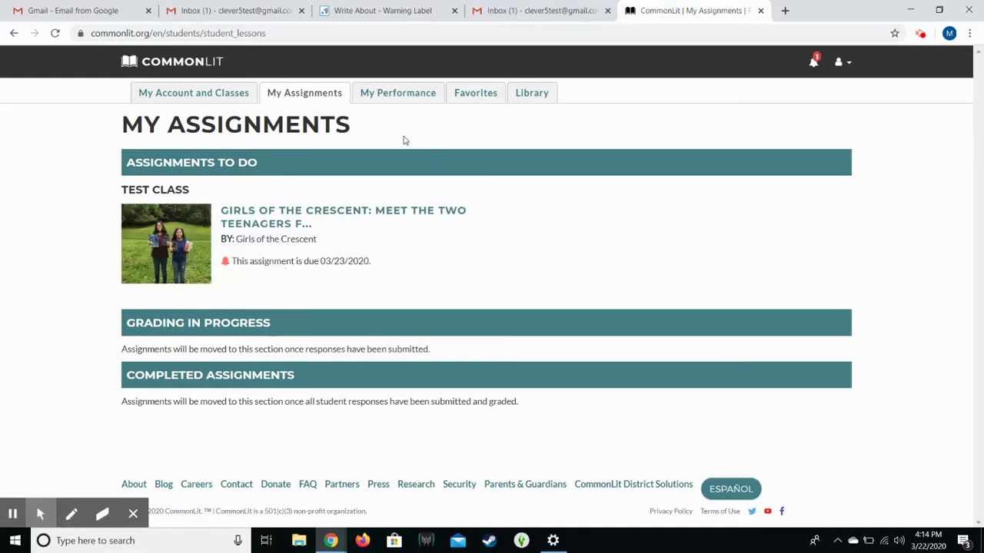
- Begin the Girls of the Crescent assignment and dismiss its introduction popup
mouse_move(312, 222)
mouse_move(358, 279)
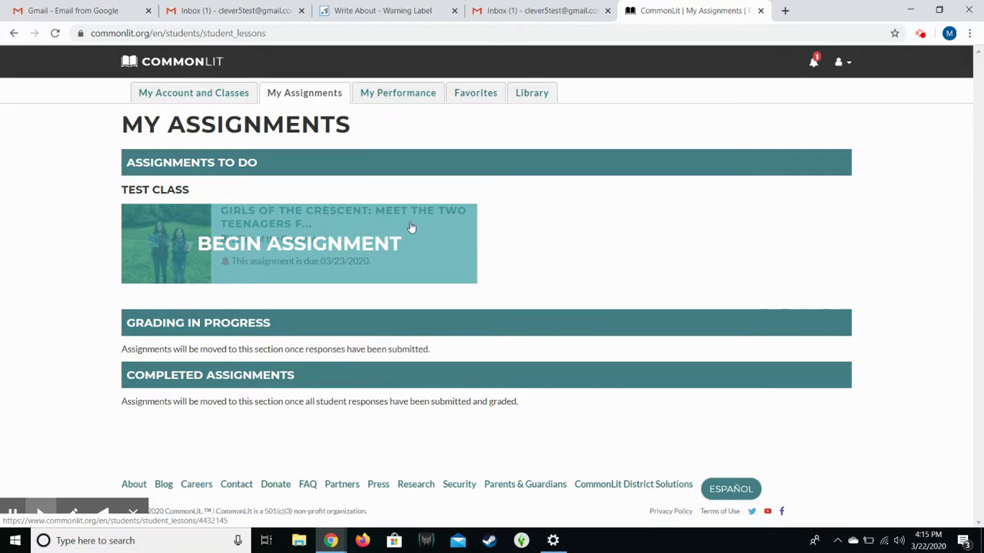
click(362, 216)
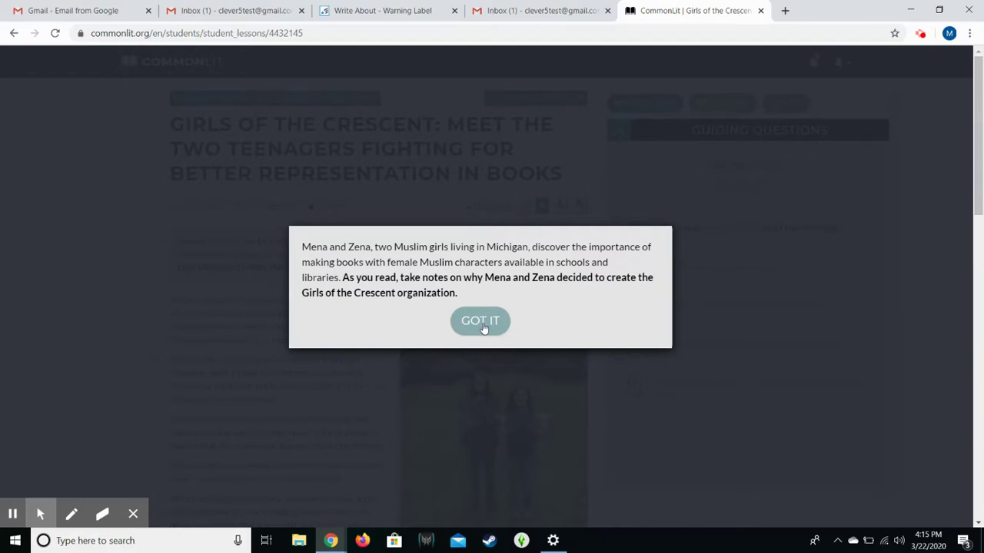
click(482, 326)
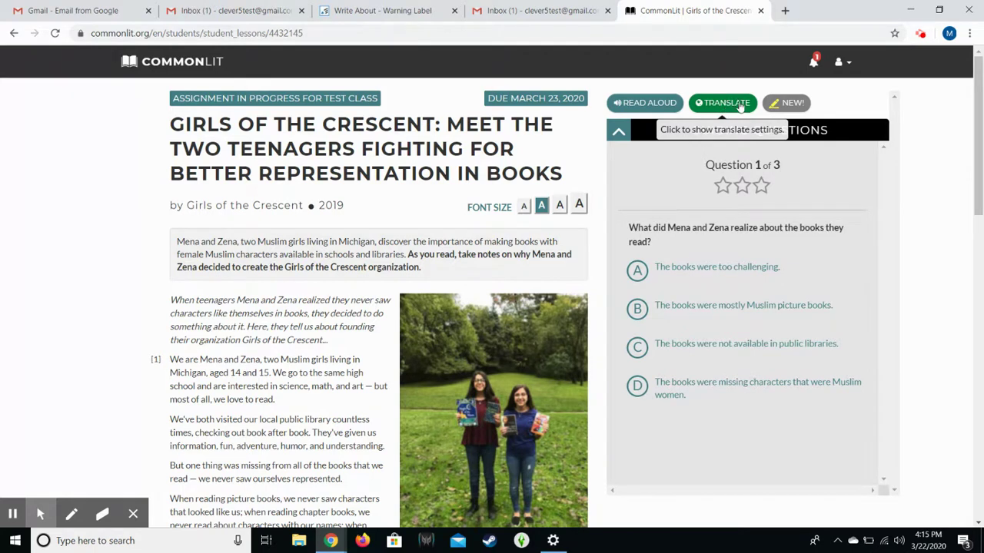
- Show the NEW! annotation help tip and scroll down to the article's first paragraphs
click(781, 106)
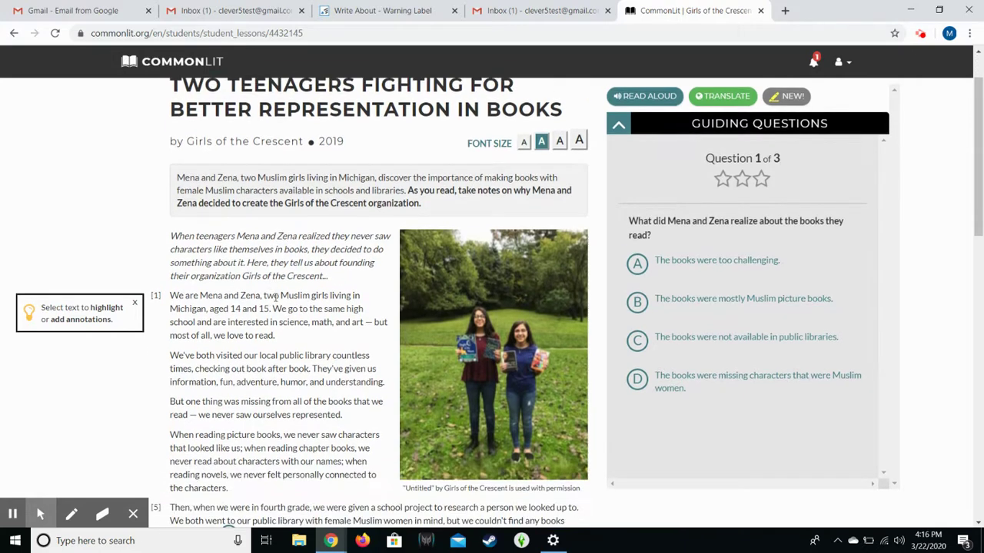
scroll(276, 298, down, 1)
scroll(219, 317, down, 2)
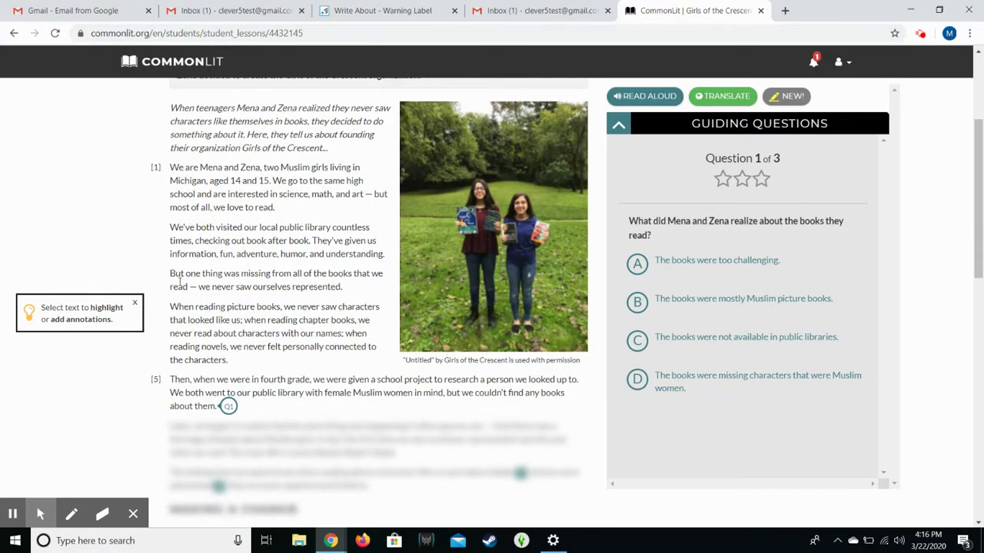
- Highlight the 'never saw ourselves represented' sentence in yellow, opening and discarding an empty note
drag(170, 272, 356, 290)
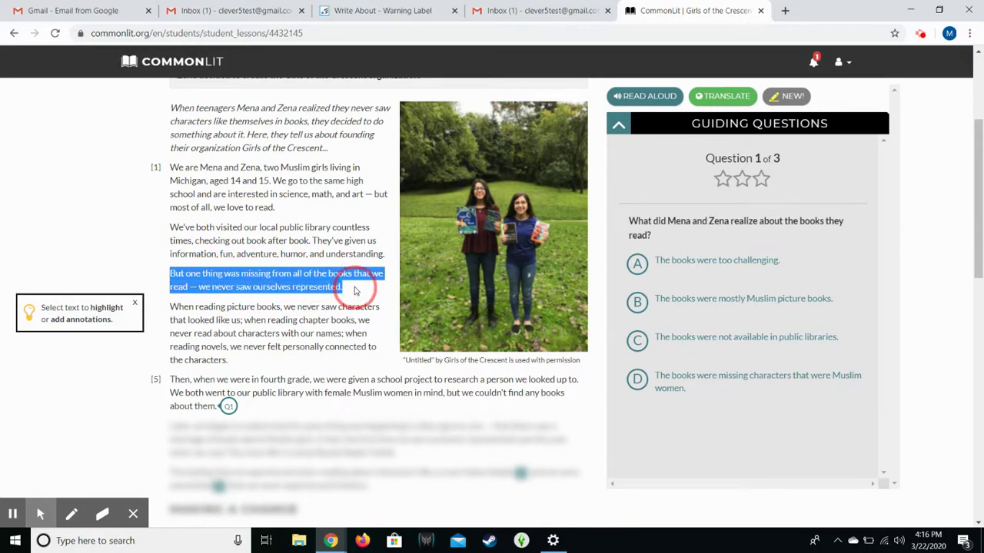
mouse_move(127, 306)
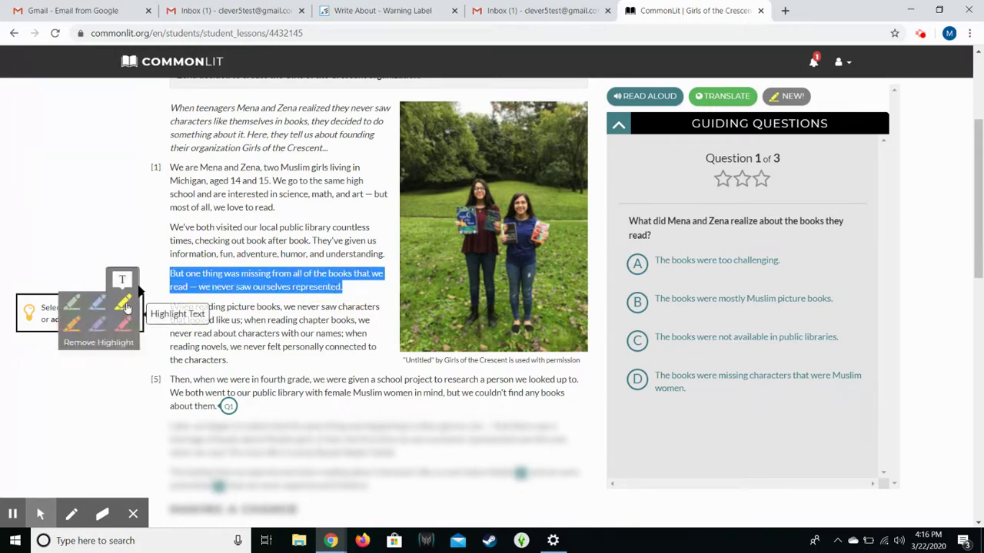
click(121, 305)
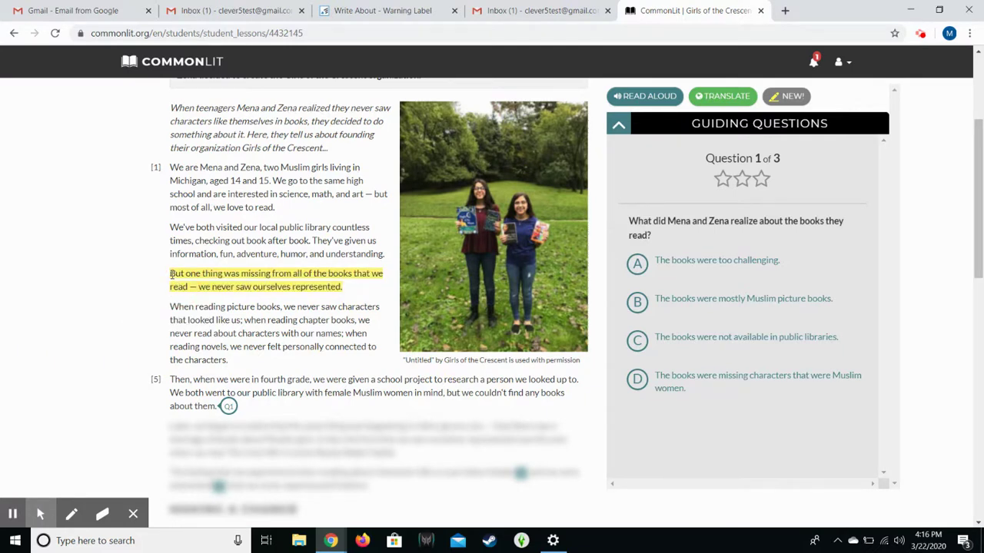
drag(171, 274, 350, 292)
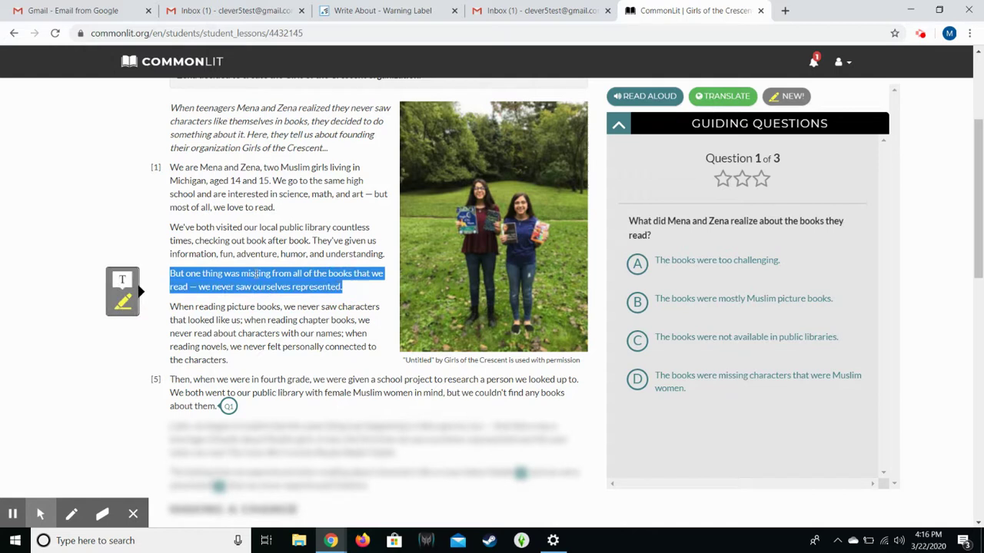
click(123, 280)
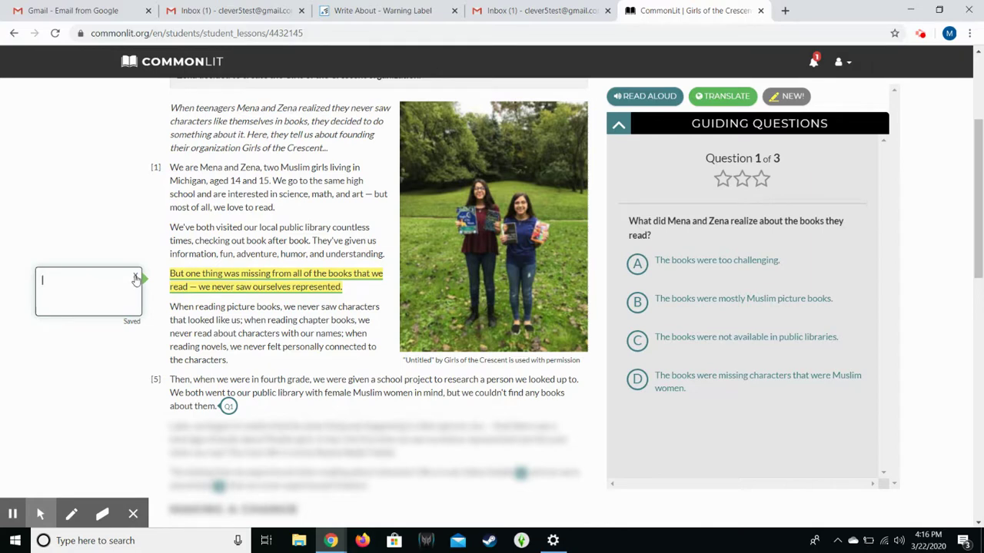
click(135, 278)
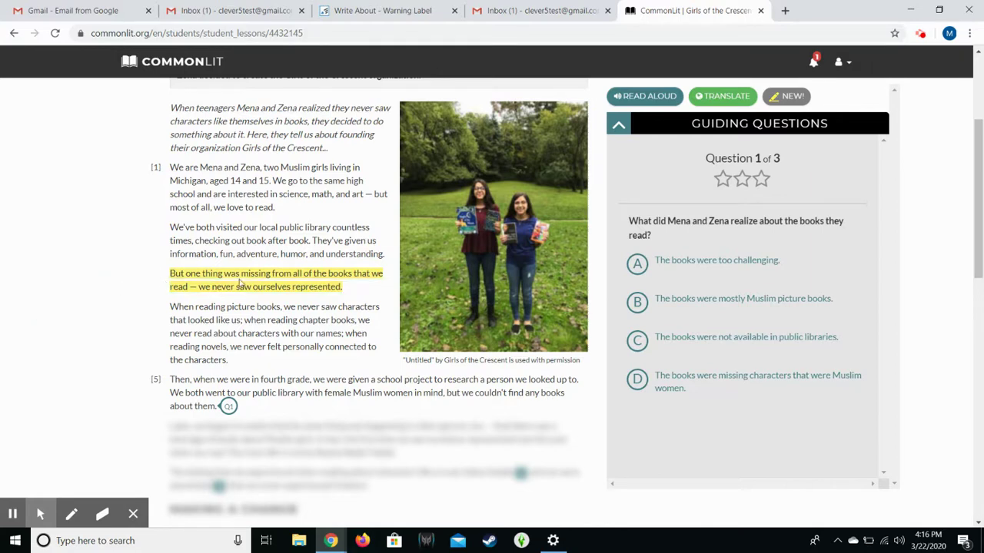
scroll(302, 222, up, 3)
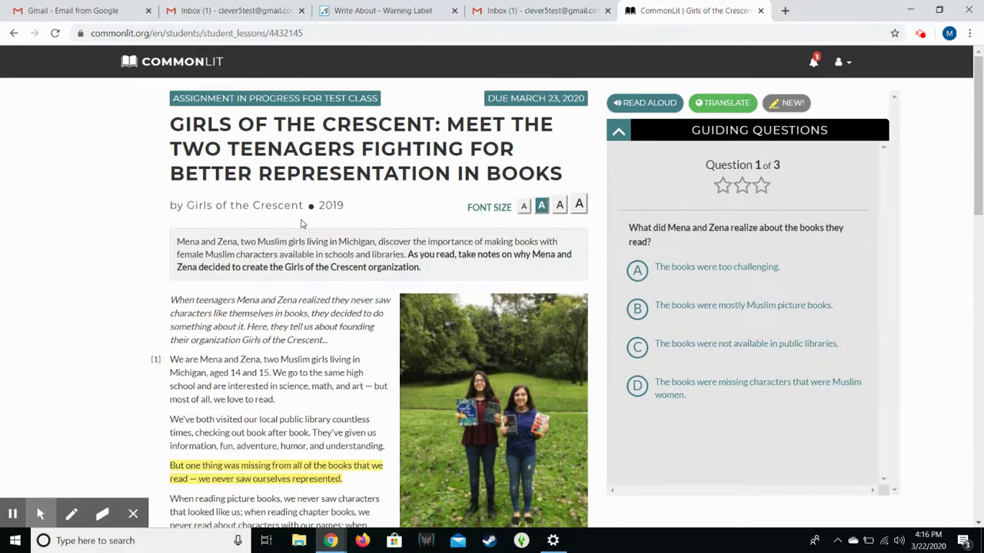
scroll(302, 224, down, 3)
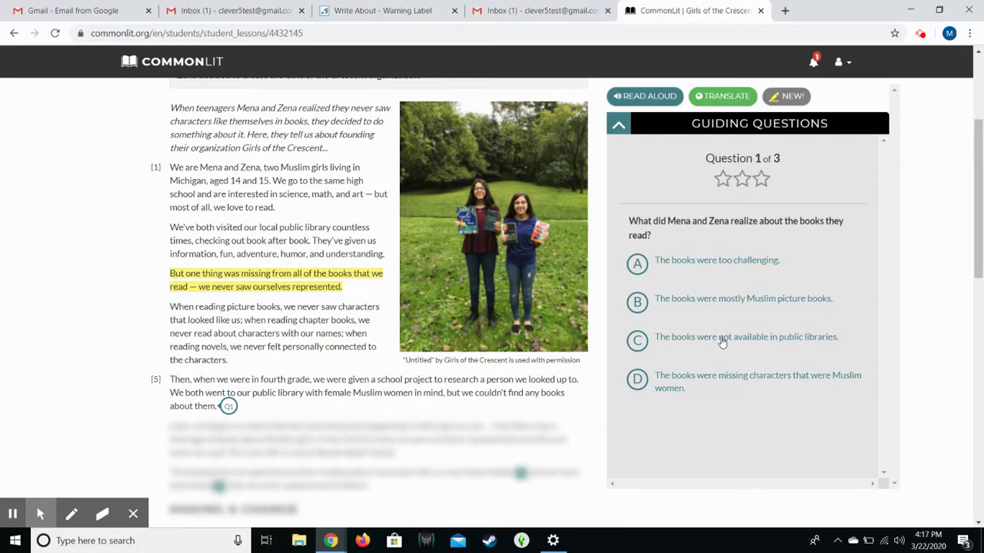
scroll(538, 360, down, 10)
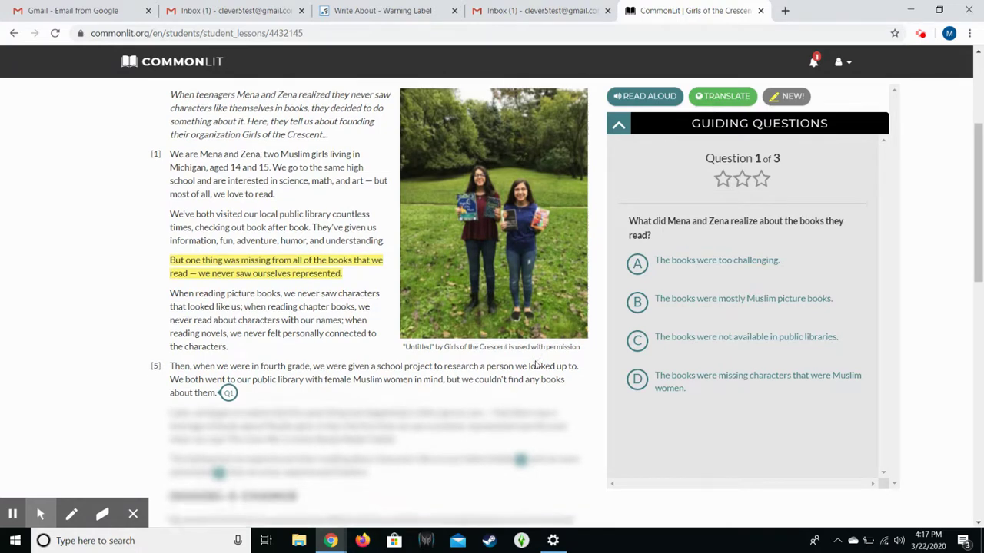
scroll(537, 365, down, 1)
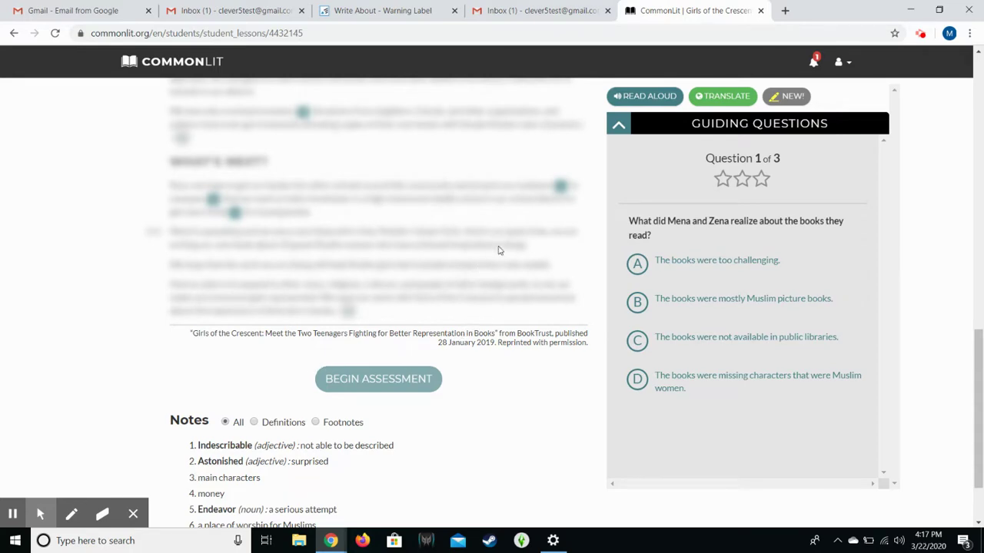
scroll(545, 278, up, 5)
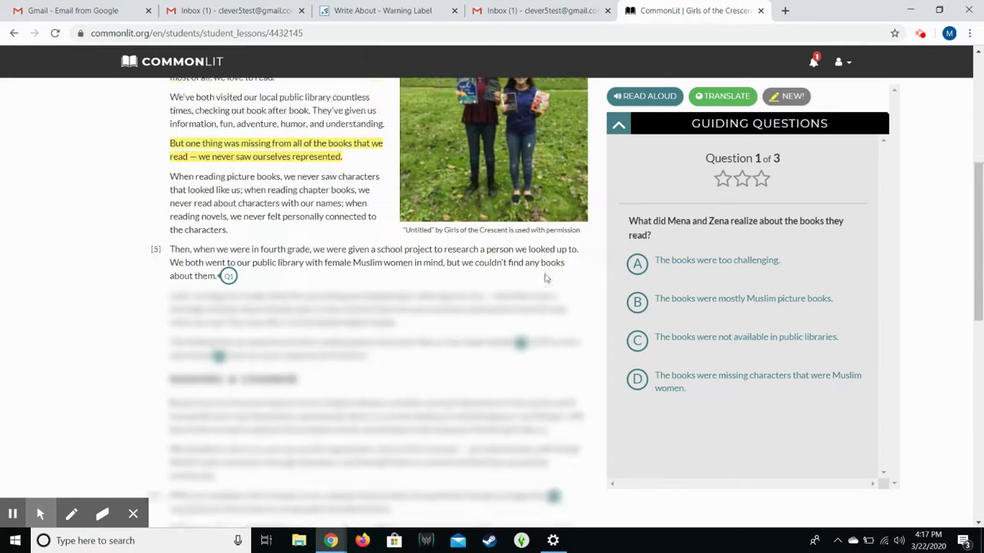
scroll(545, 278, up, 3)
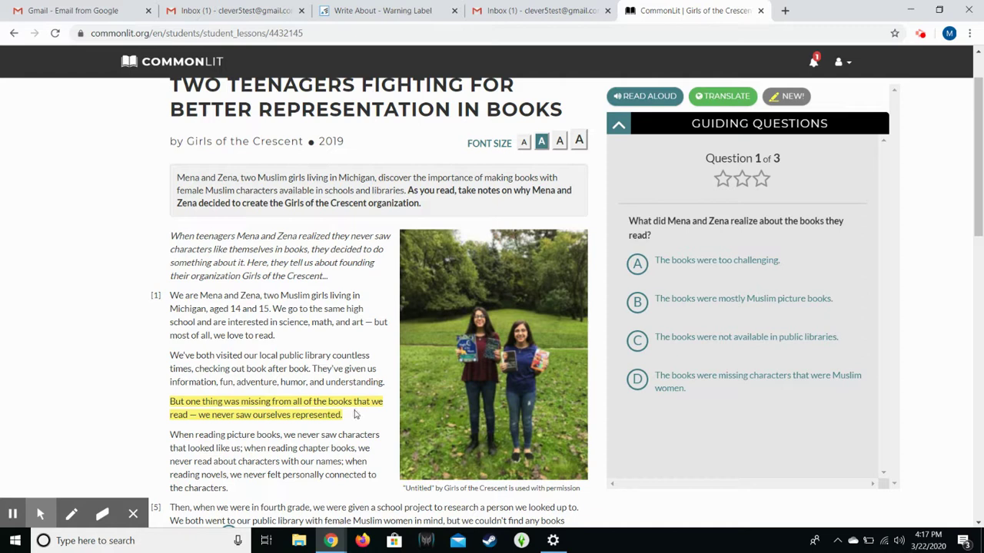
- Answer Question 1 with D, that the books lacked Muslim women characters, then go to Question 2's passage
click(640, 386)
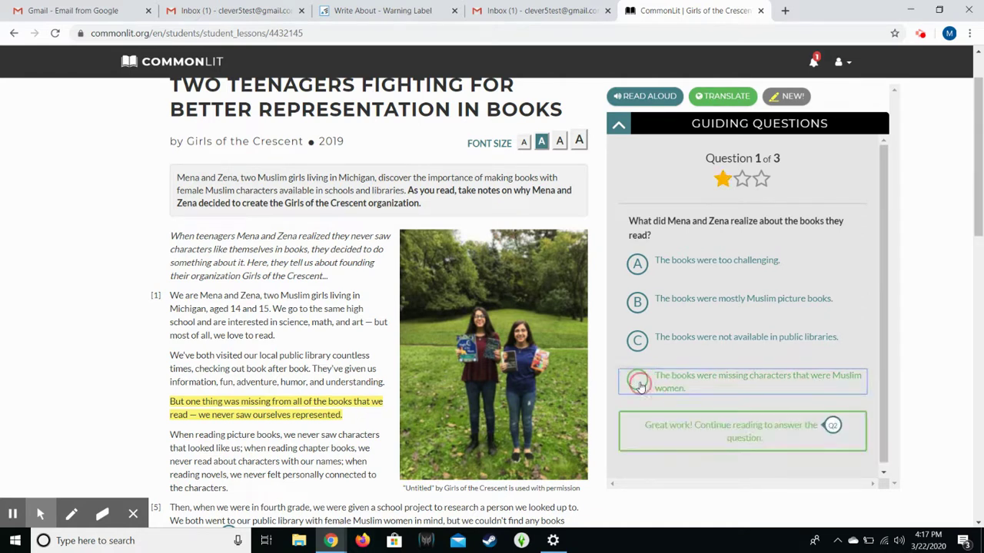
click(832, 421)
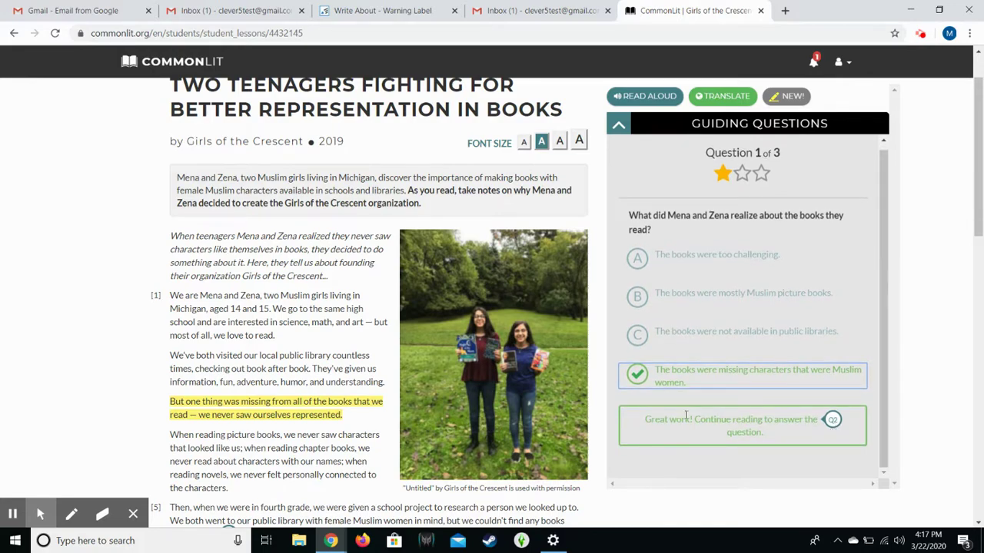
scroll(585, 395, down, 1)
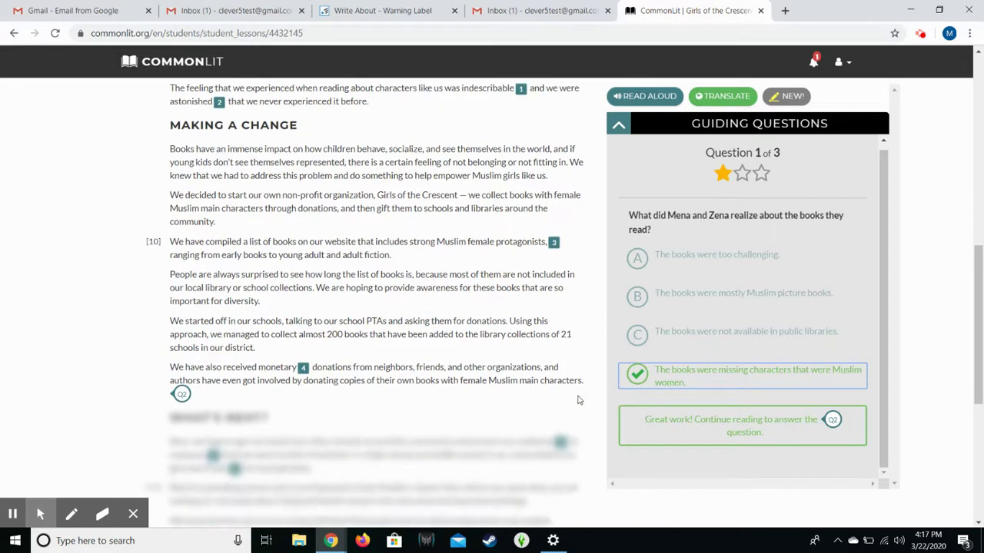
scroll(564, 404, down, 1)
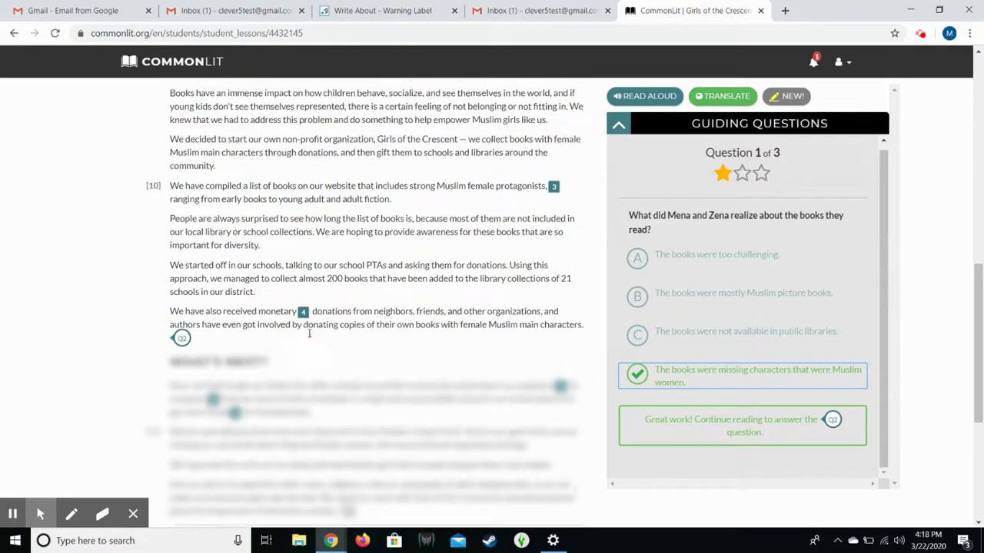
scroll(309, 333, up, 1)
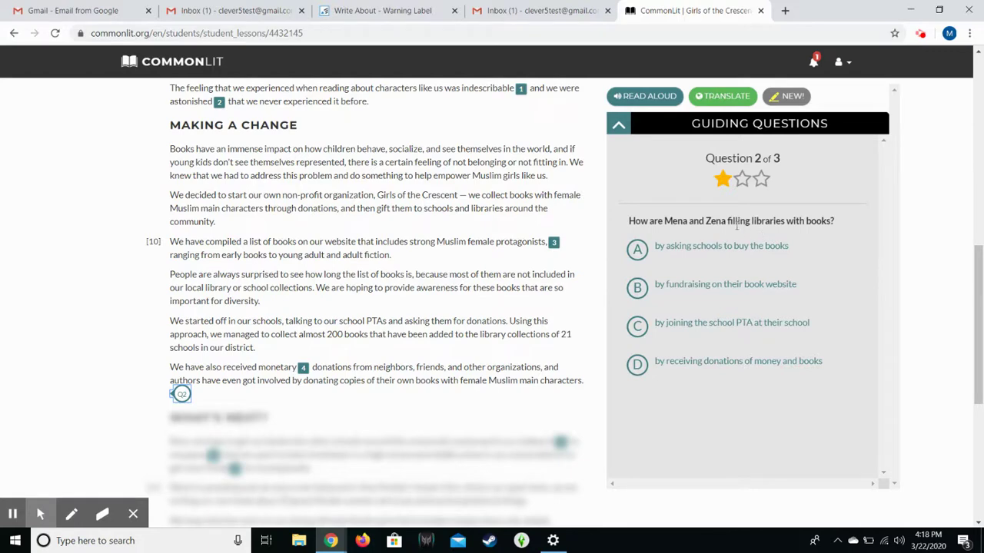
- Answer Question 2 with donations of money and books and Question 3 with everyone being represented
scroll(492, 246, down, 3)
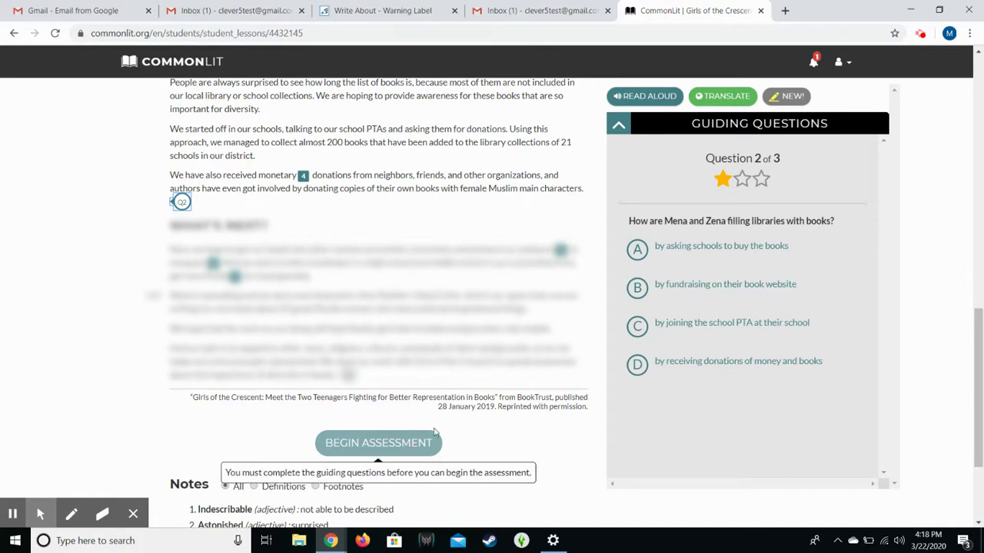
scroll(469, 334, up, 1)
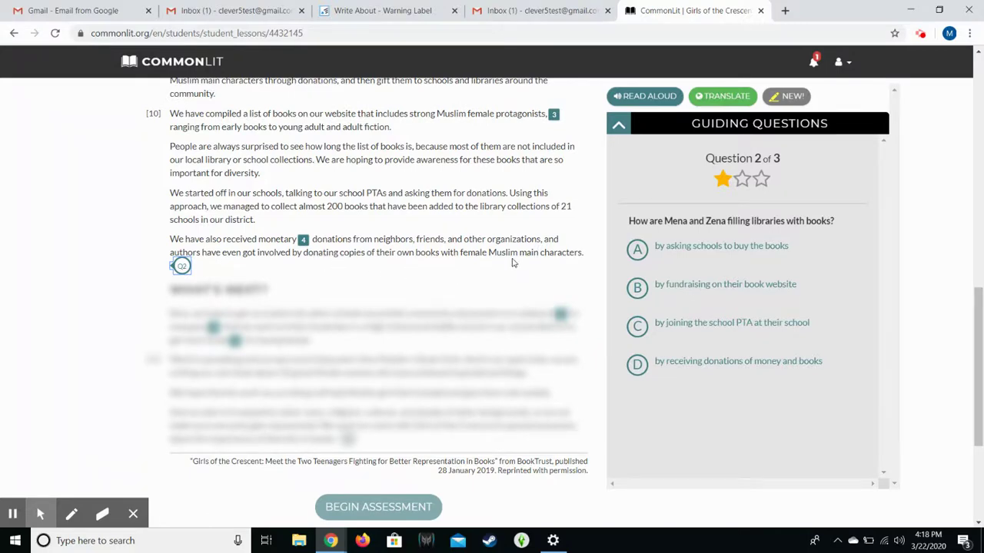
scroll(513, 268, up, 2)
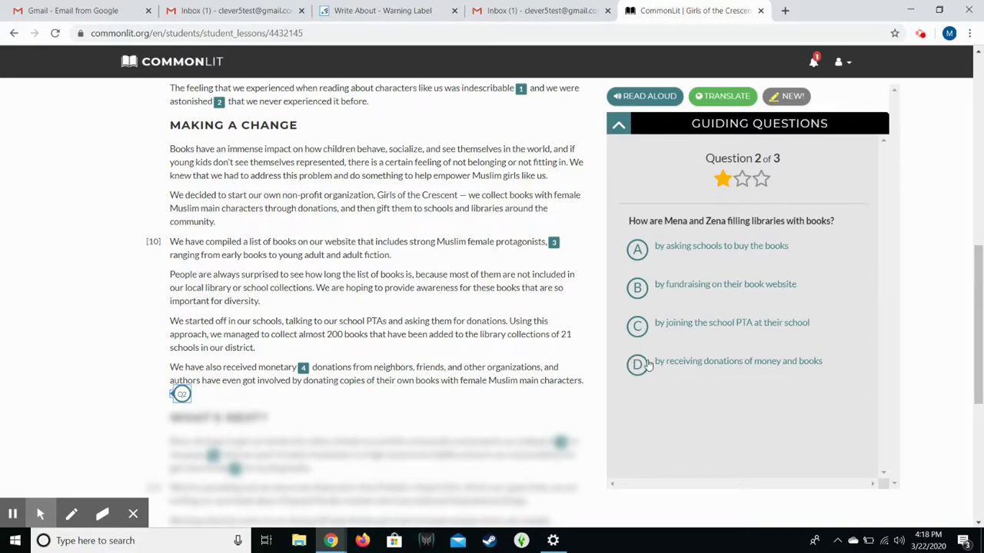
click(646, 365)
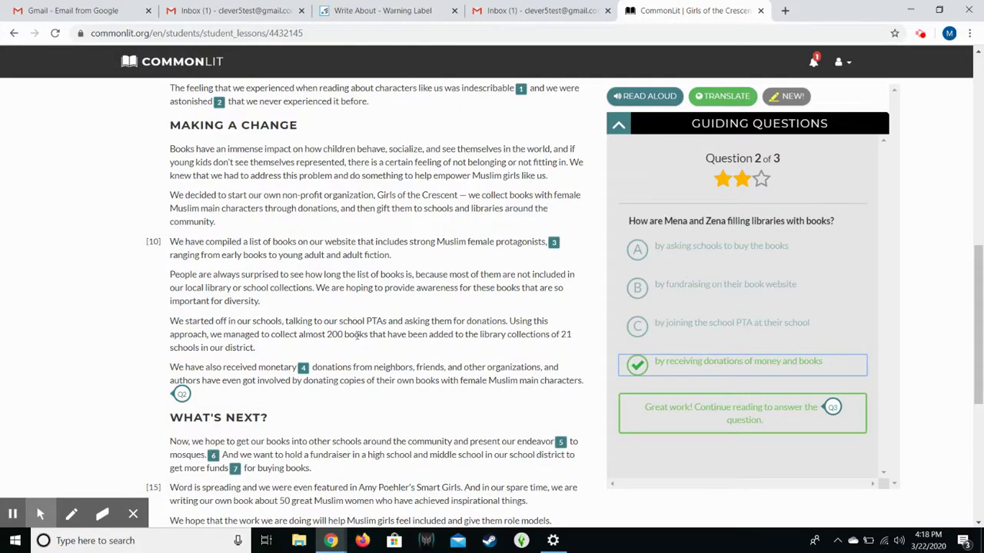
scroll(357, 336, down, 5)
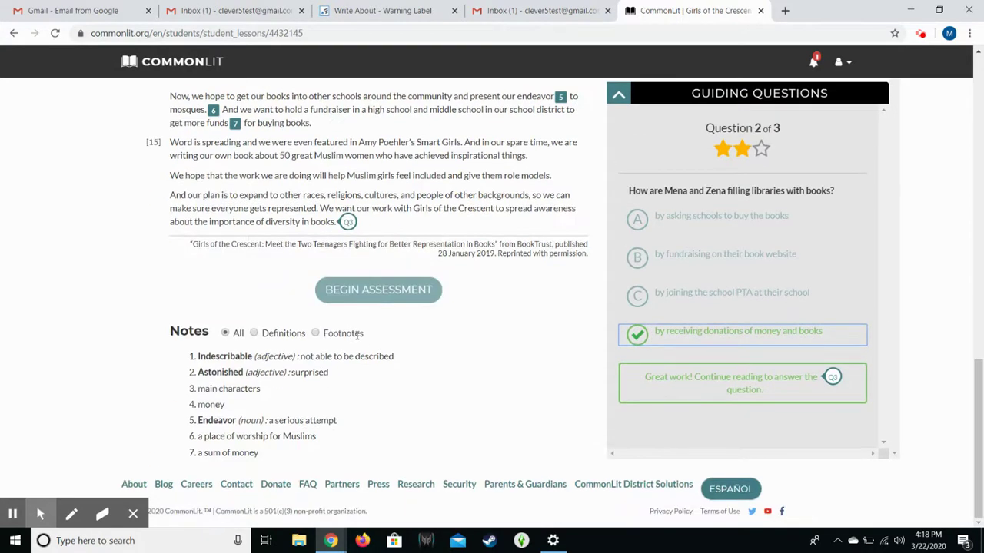
click(347, 221)
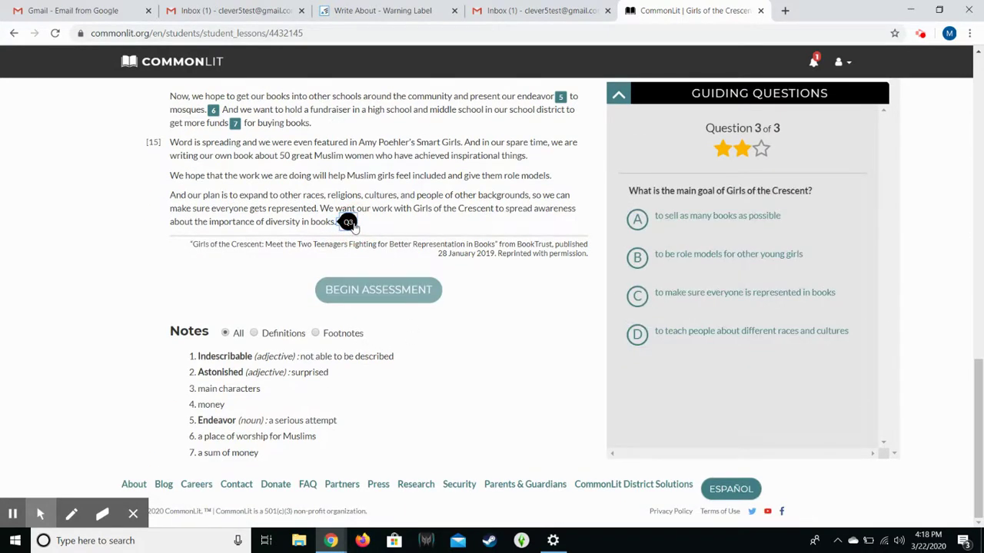
click(635, 296)
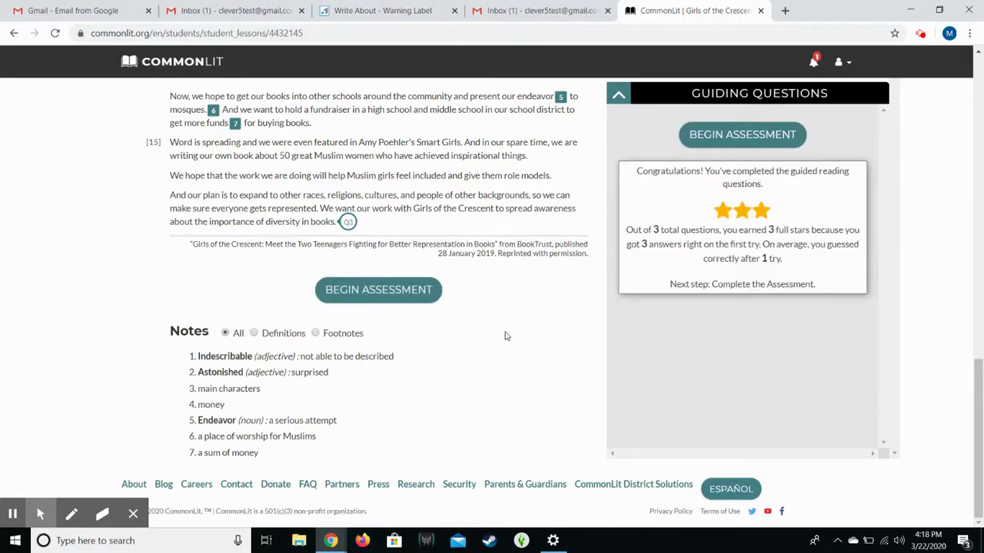
- Start the assessment, move between Part A and Part B, and show paragraph 2 highlighted
click(420, 296)
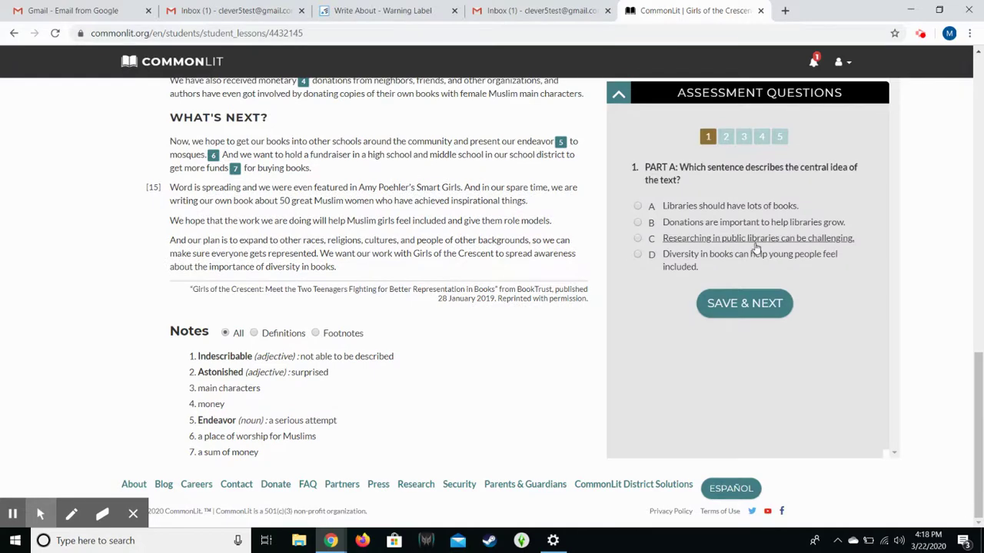
scroll(753, 247, up, 2)
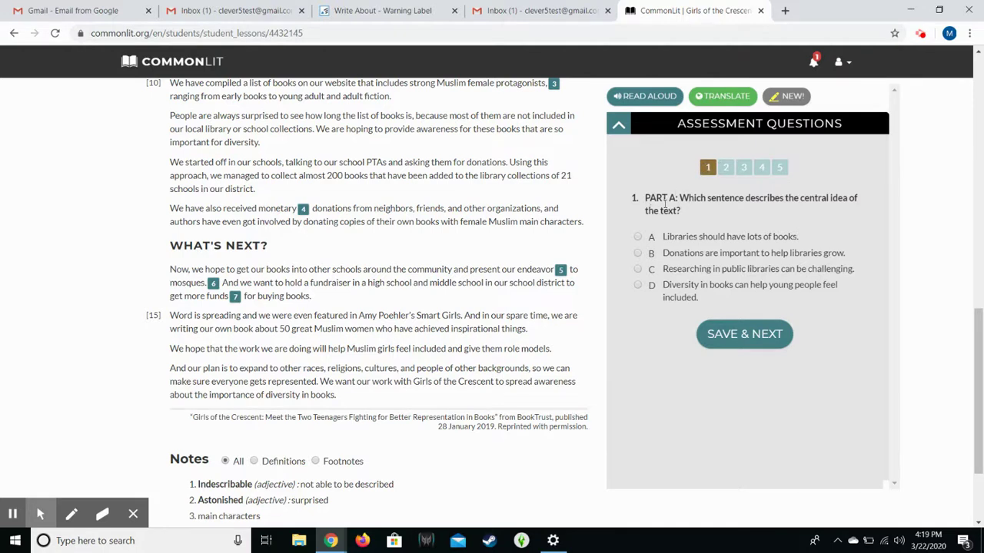
click(749, 333)
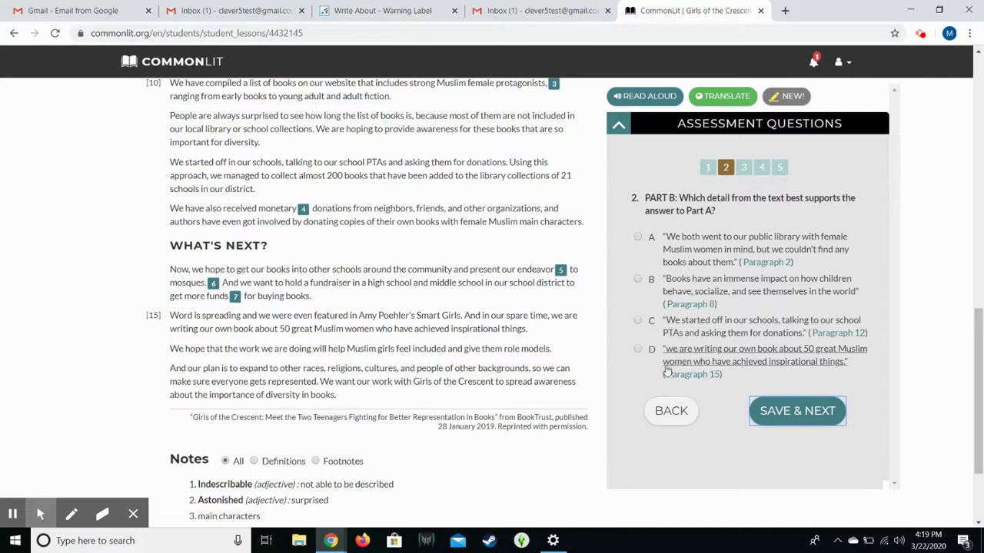
click(680, 407)
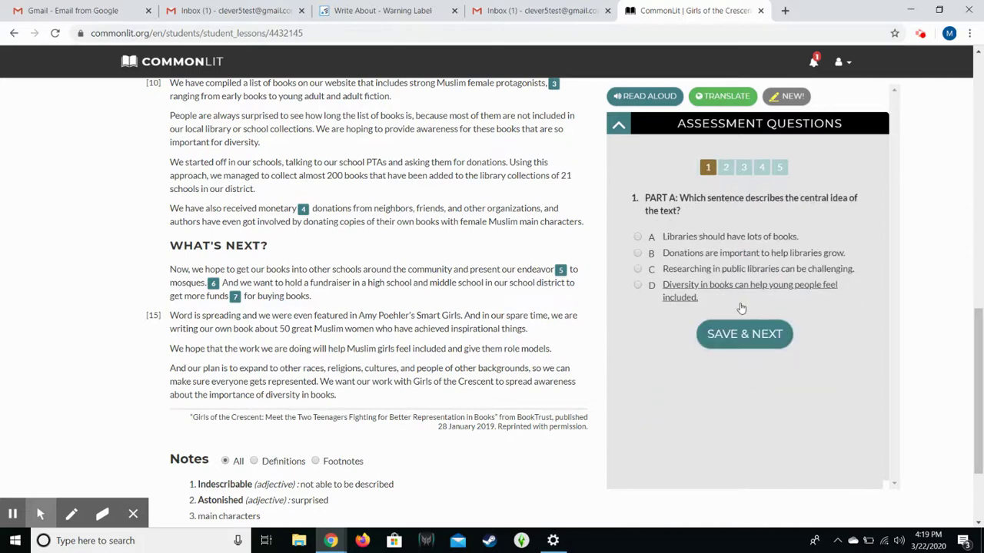
click(763, 340)
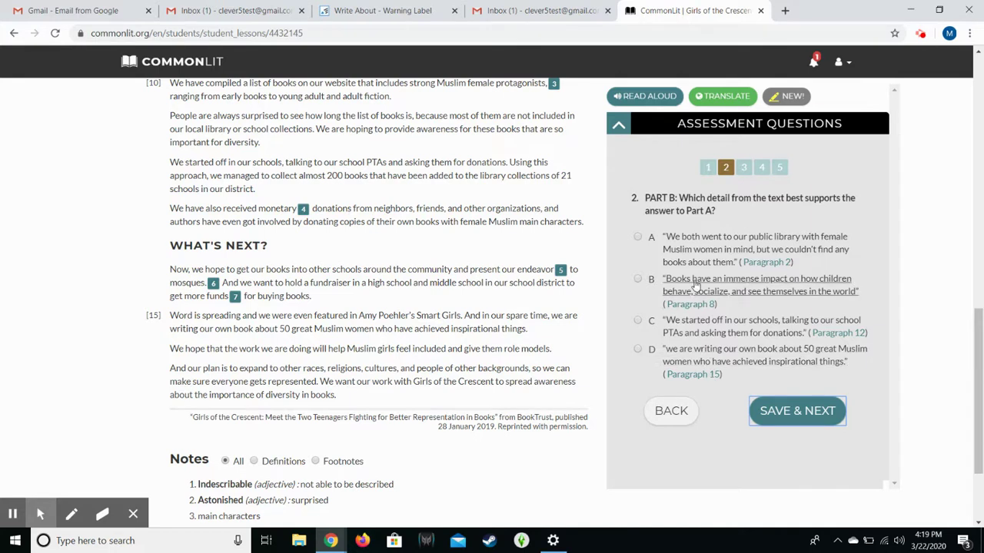
click(683, 409)
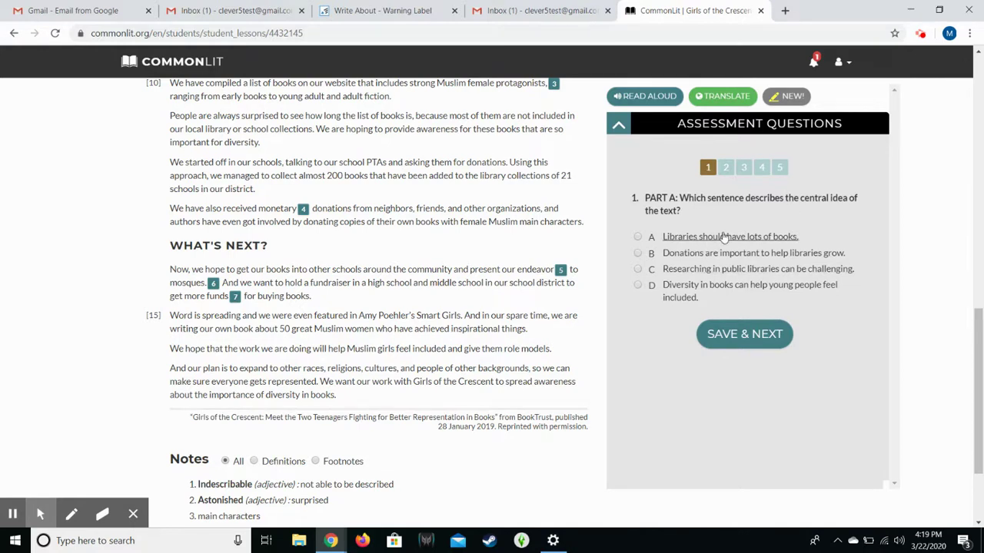
click(714, 334)
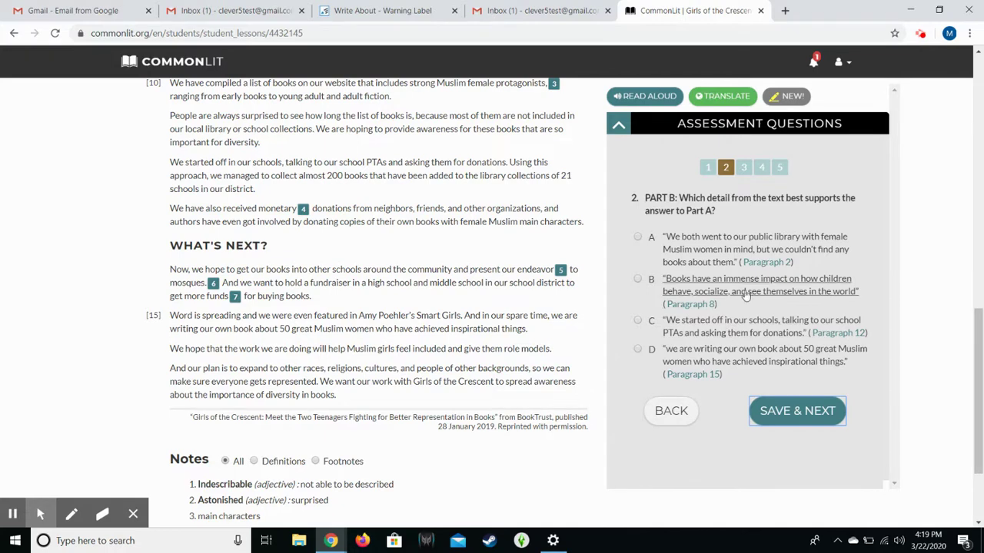
click(763, 263)
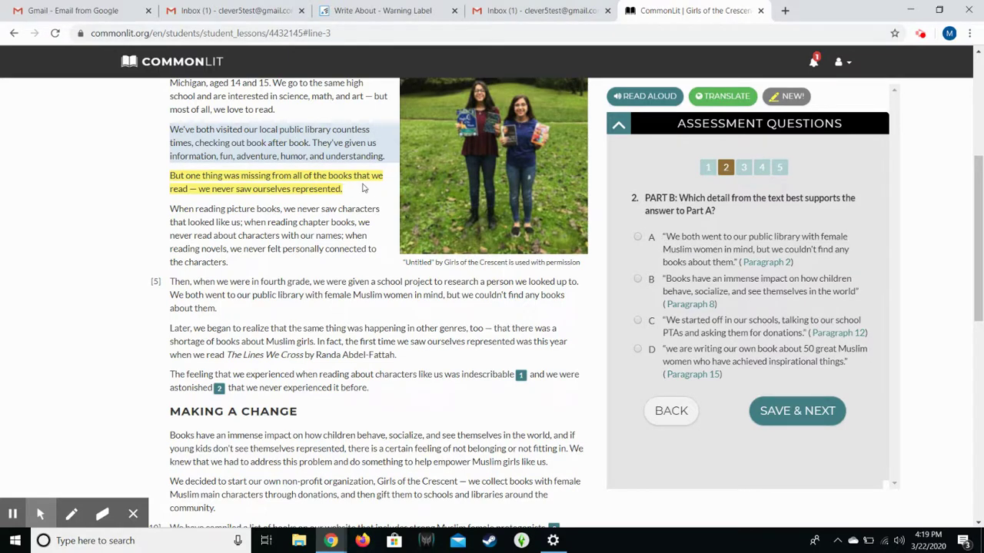
- Save and advance from question 2 through questions 3 and 4 to short-answer question 5
scroll(364, 188, up, 1)
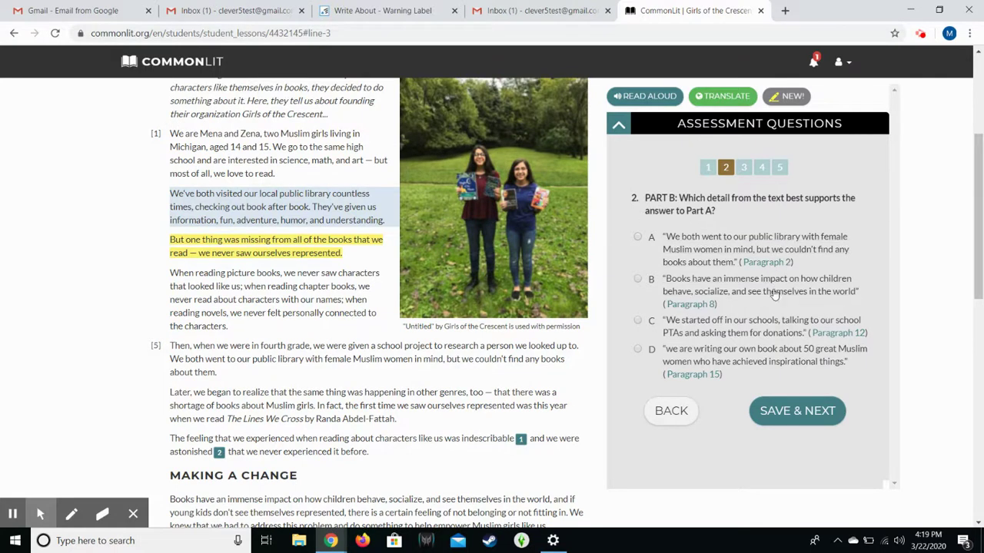
click(816, 404)
click(819, 367)
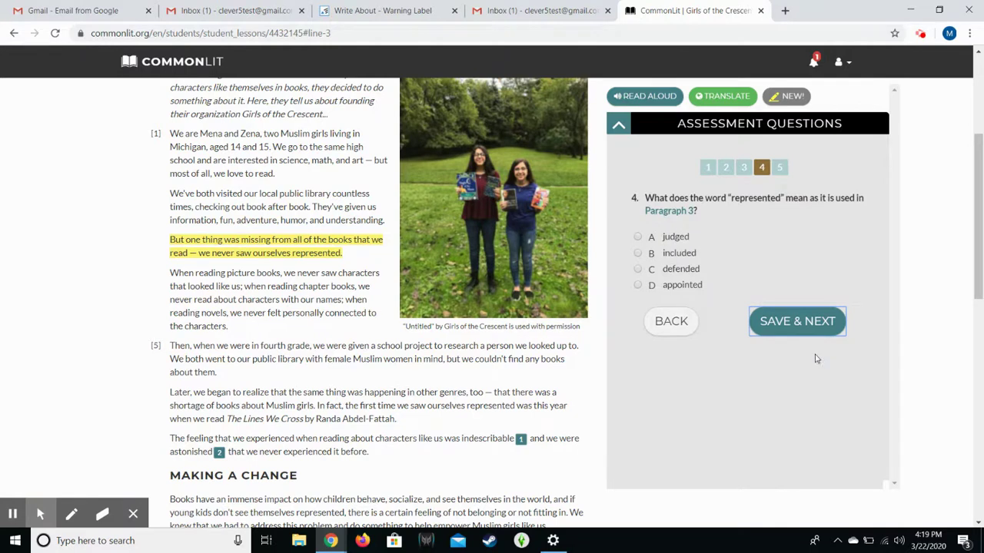
click(815, 326)
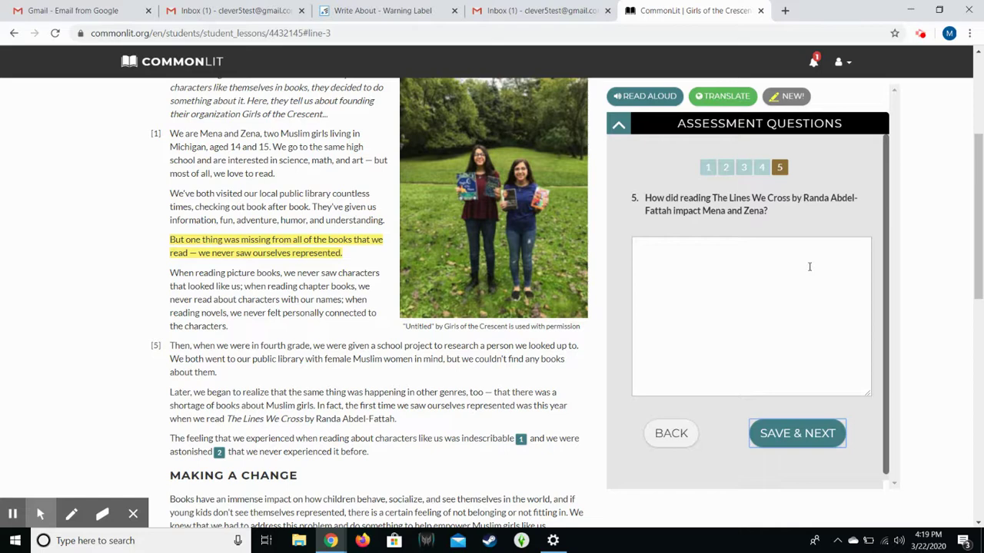
scroll(464, 270, down, 1)
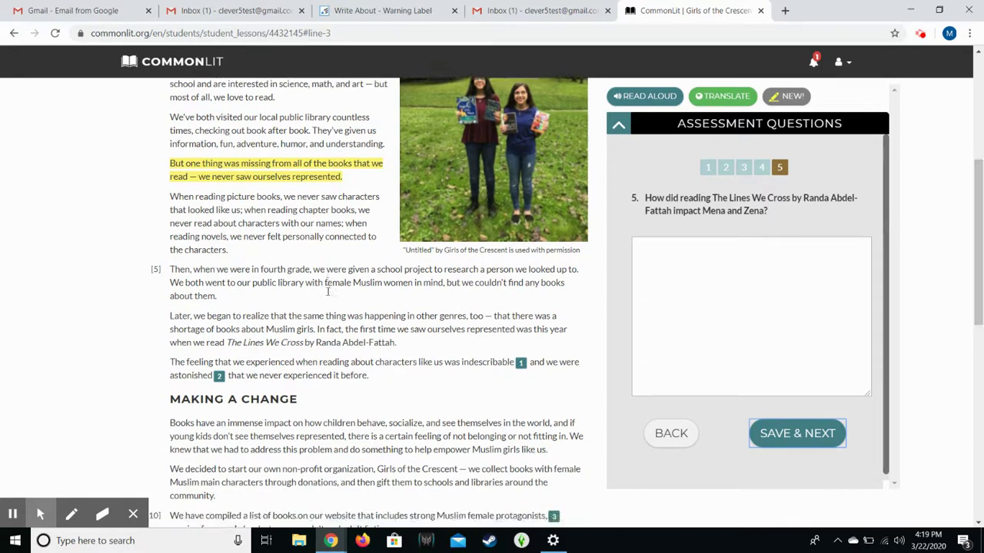
scroll(327, 291, down, 5)
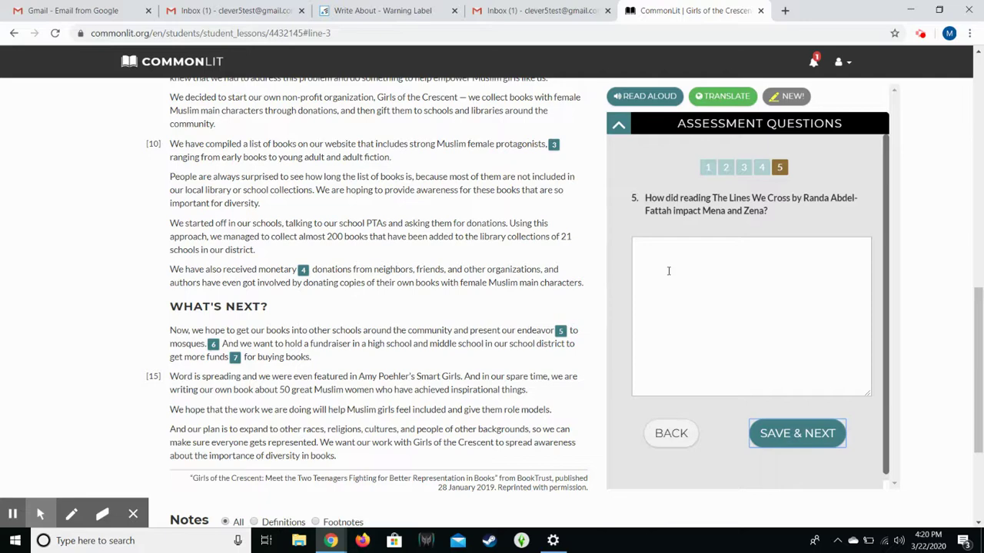
scroll(797, 323, down, 3)
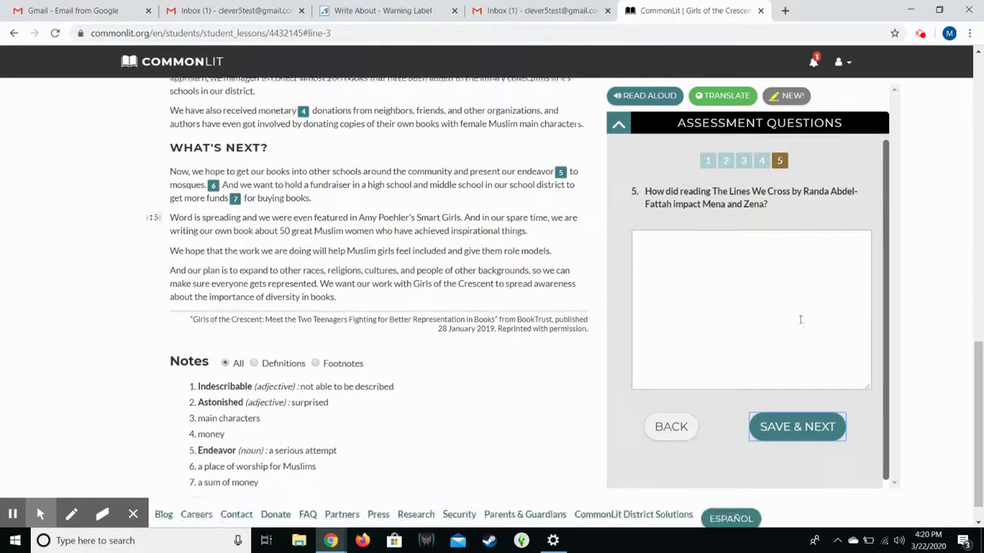
scroll(800, 320, down, 1)
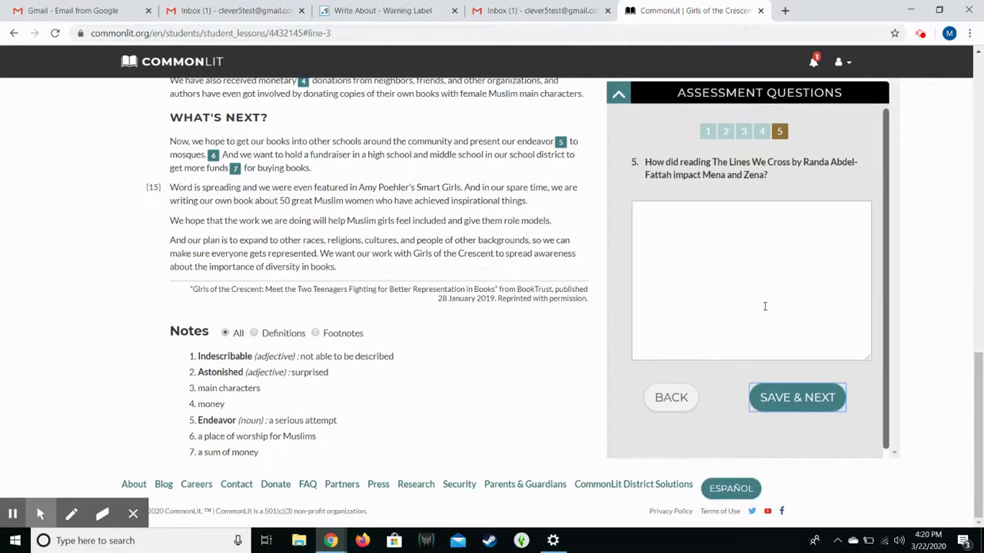
scroll(592, 278, up, 4)
scroll(588, 280, up, 1)
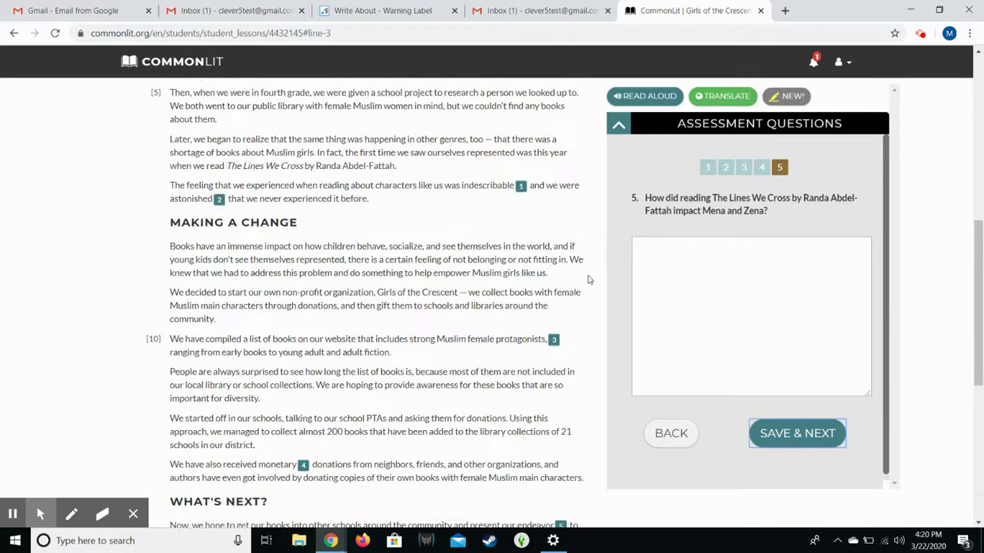
scroll(588, 280, up, 10)
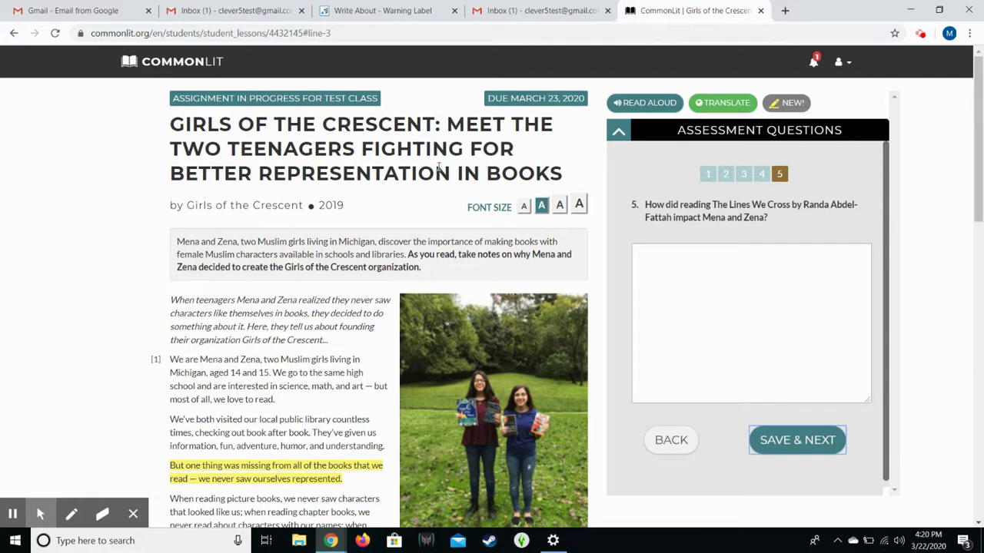
scroll(426, 169, down, 5)
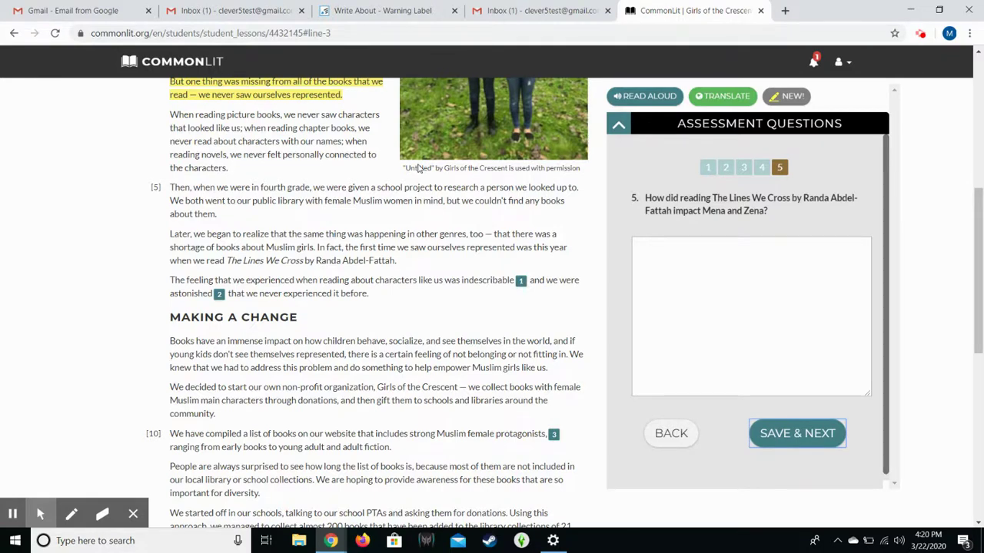
click(521, 281)
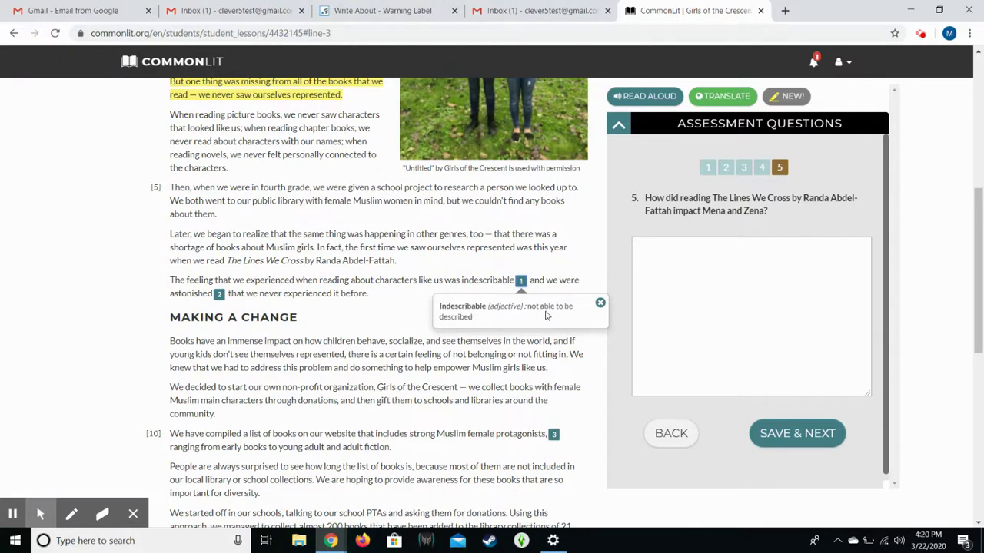
click(421, 299)
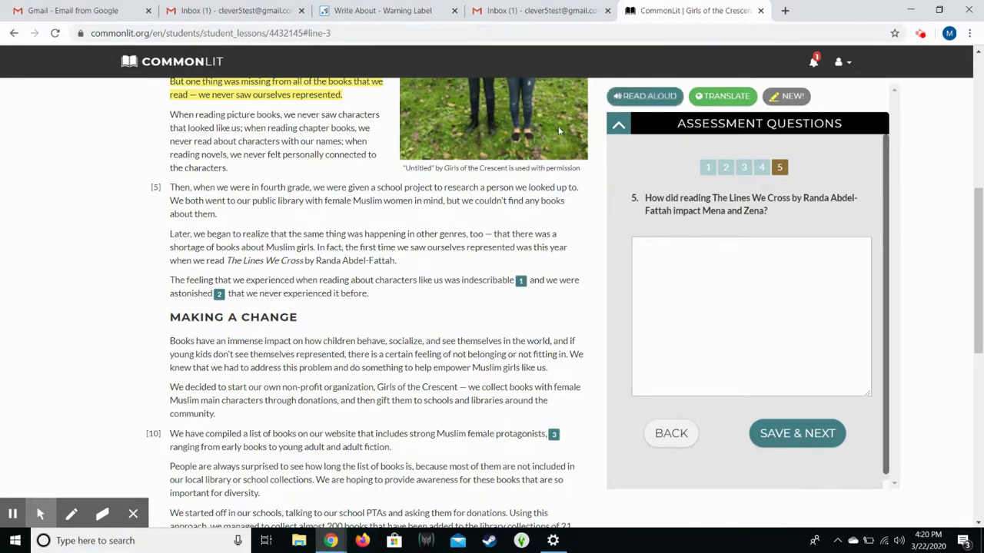
scroll(465, 197, up, 5)
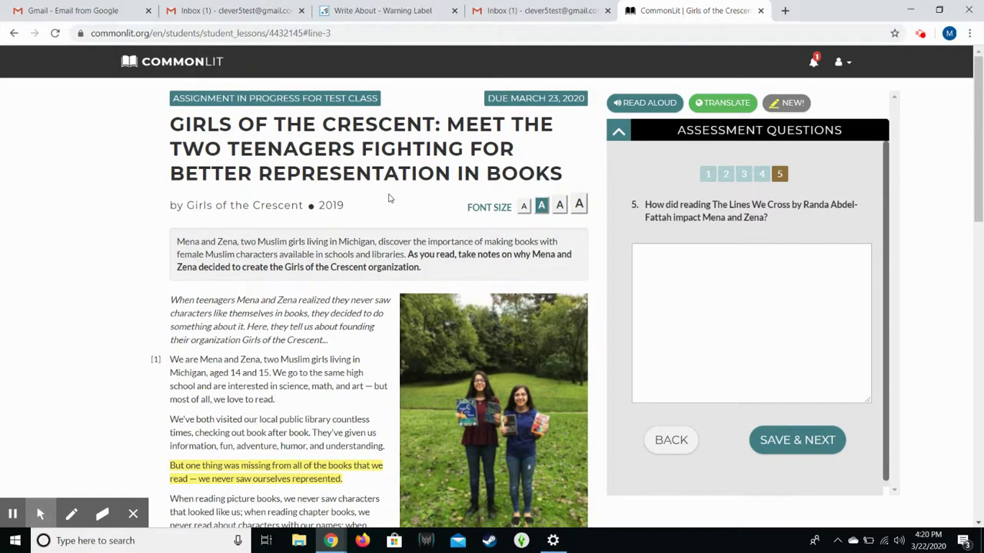
scroll(392, 196, down, 15)
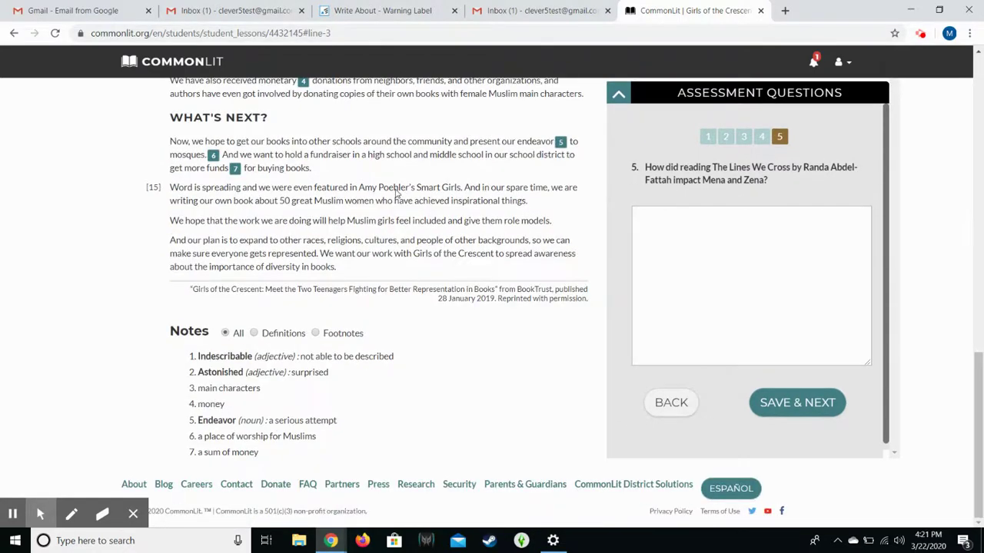